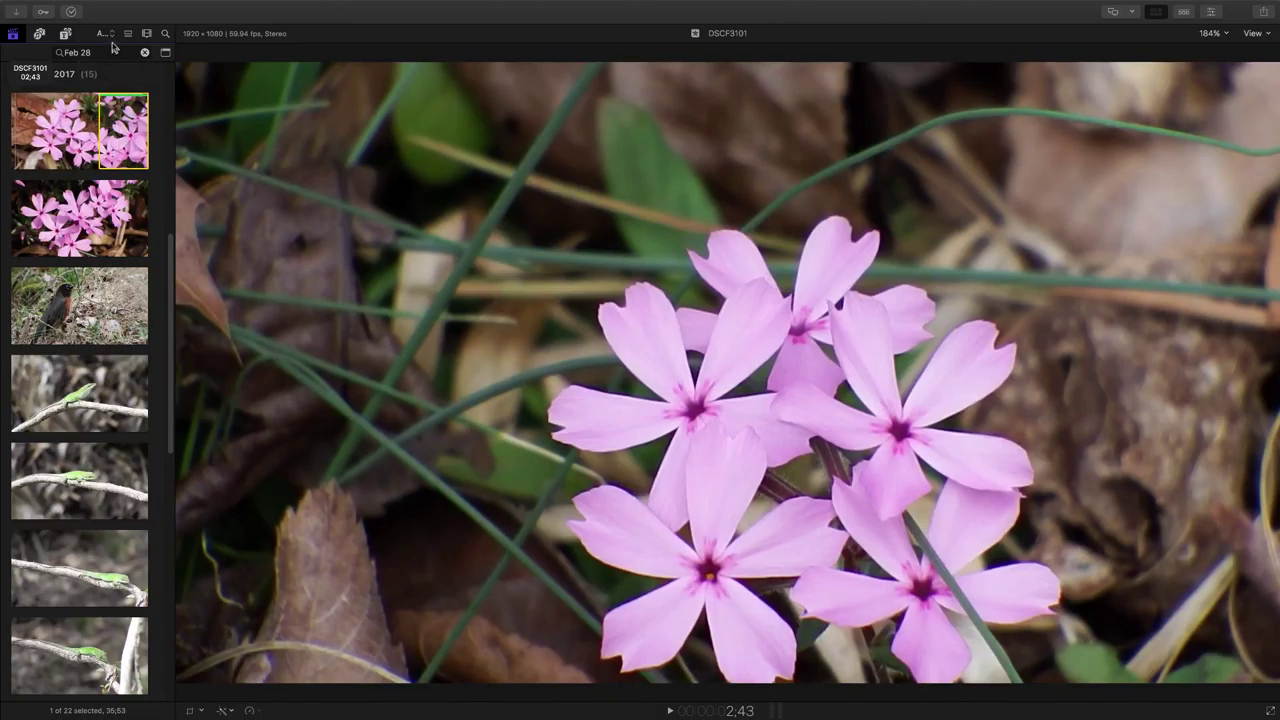
left_click(106, 33)
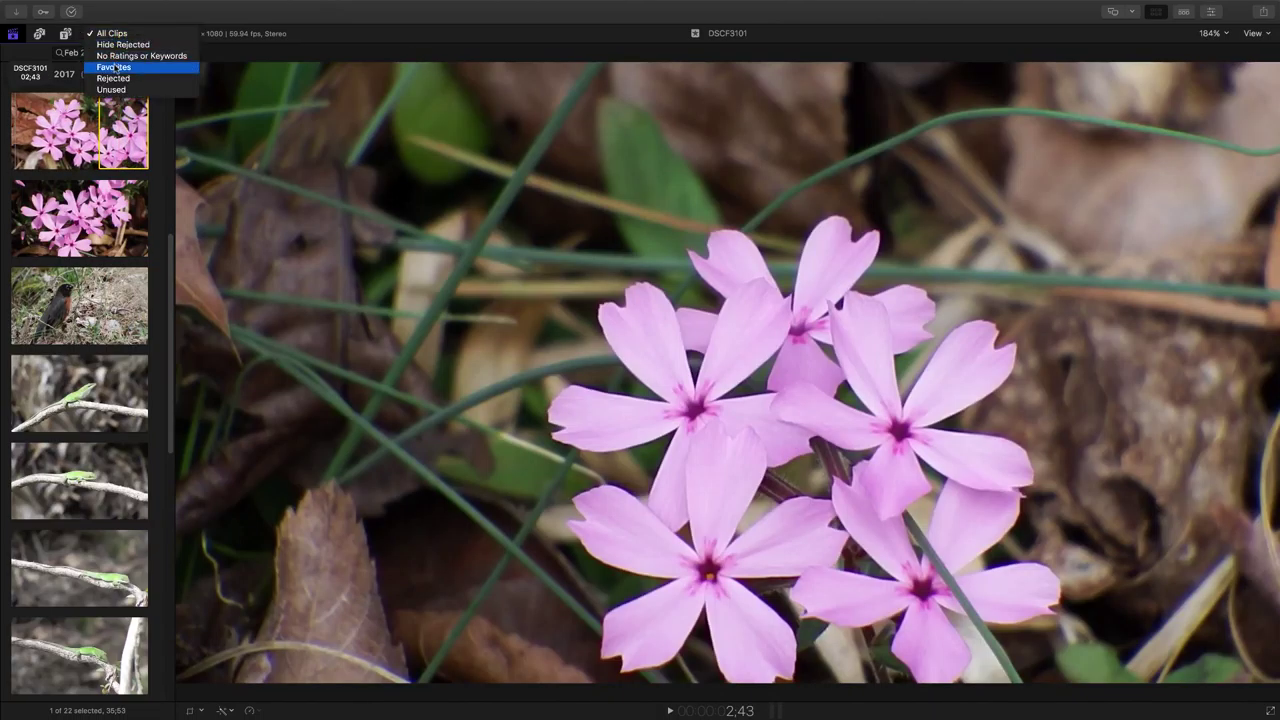
left_click(113, 67)
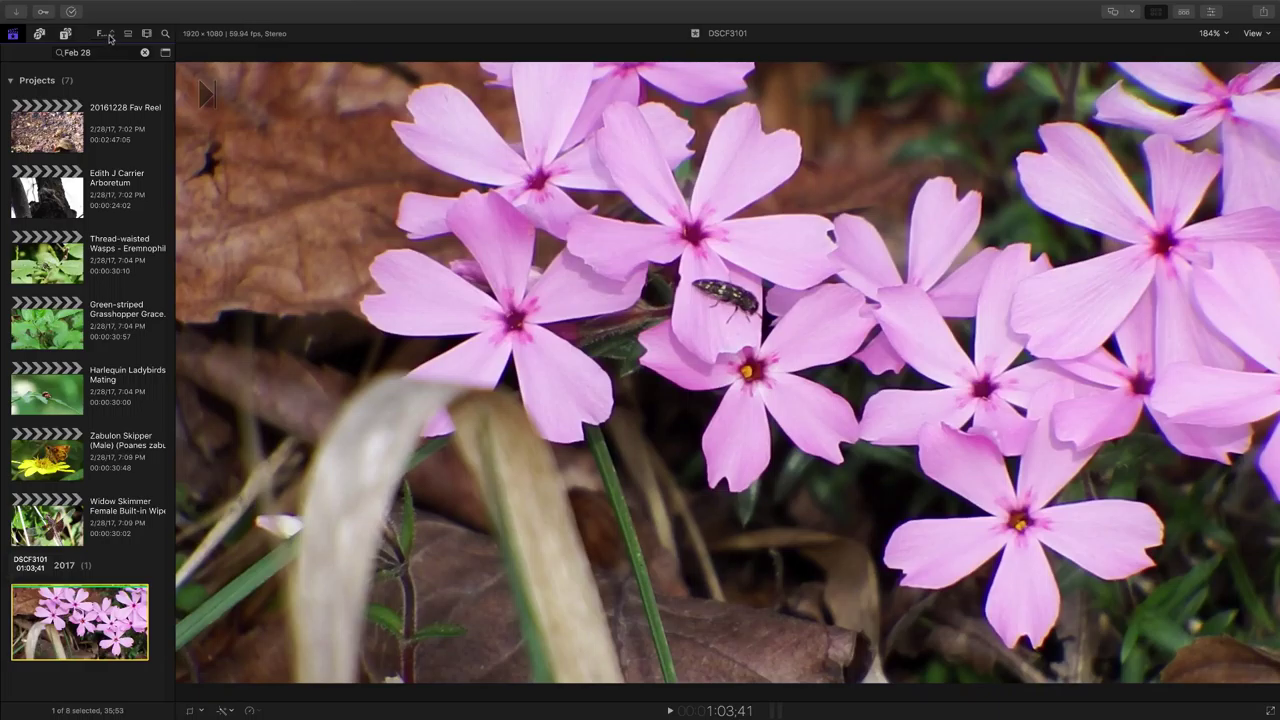
left_click(110, 36)
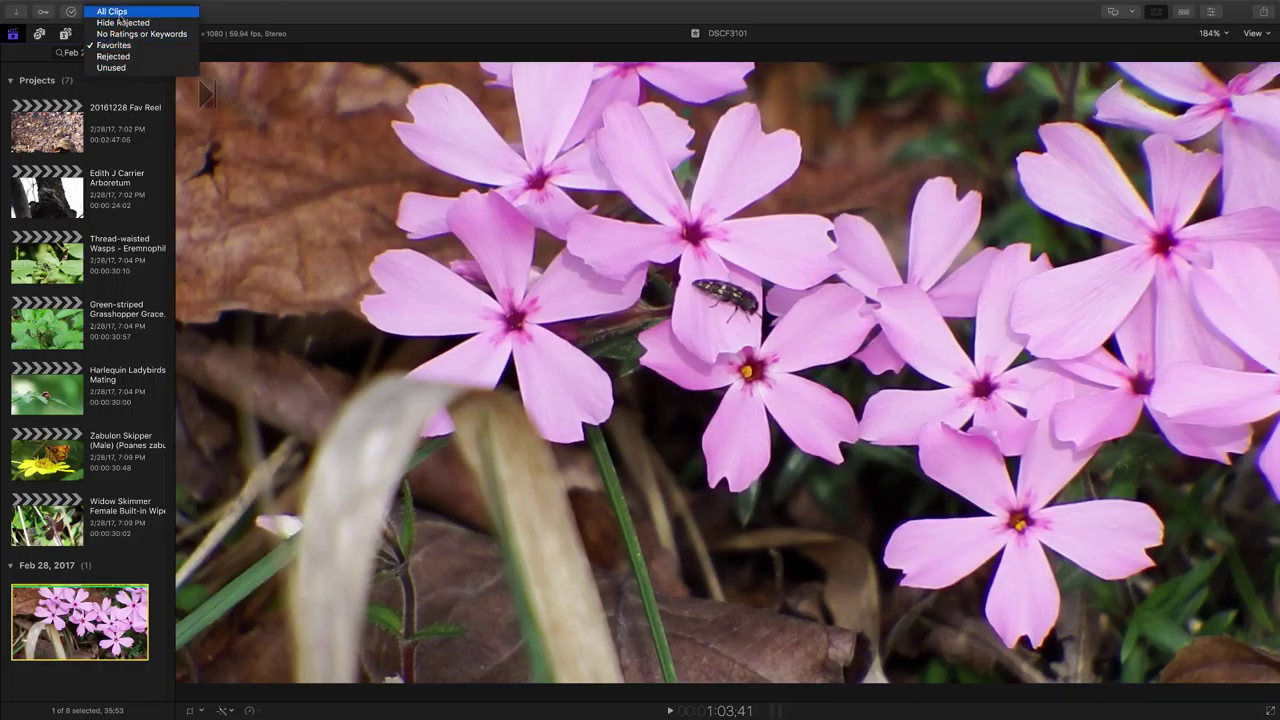
left_click(119, 12)
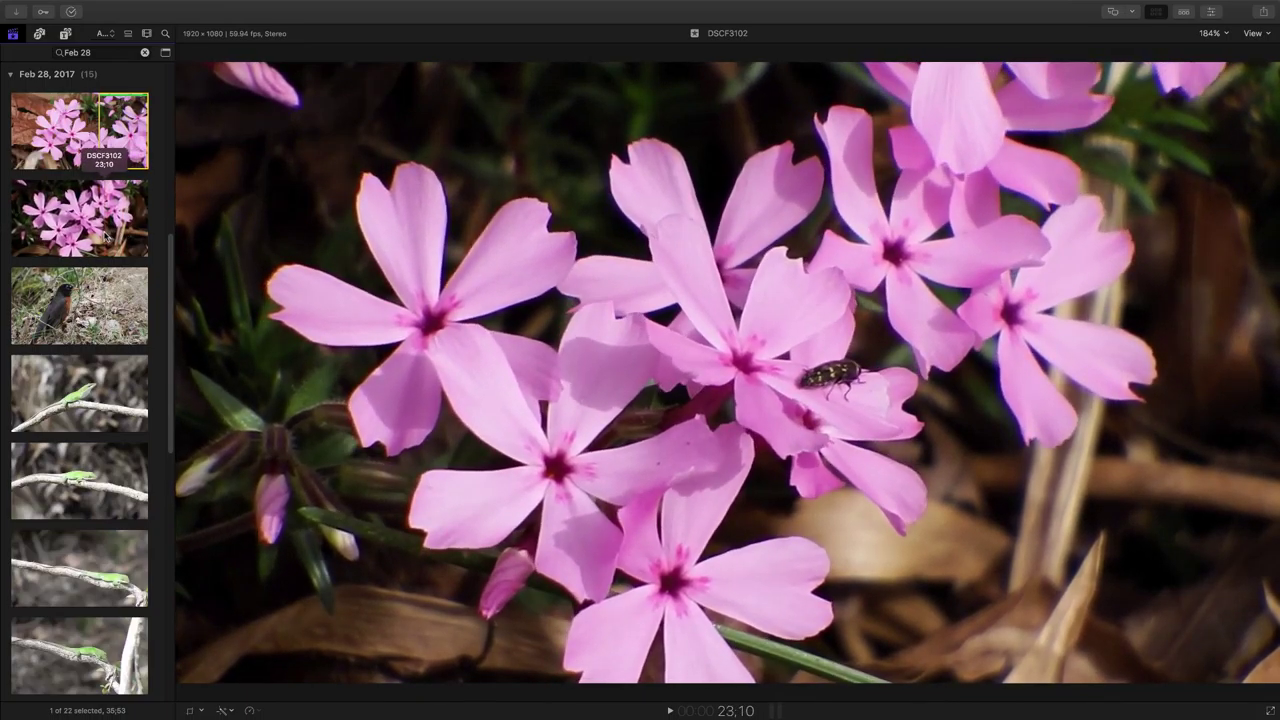
- Set an out point on DSCF3109 at about 23 seconds, creating a range from its start
key("o")
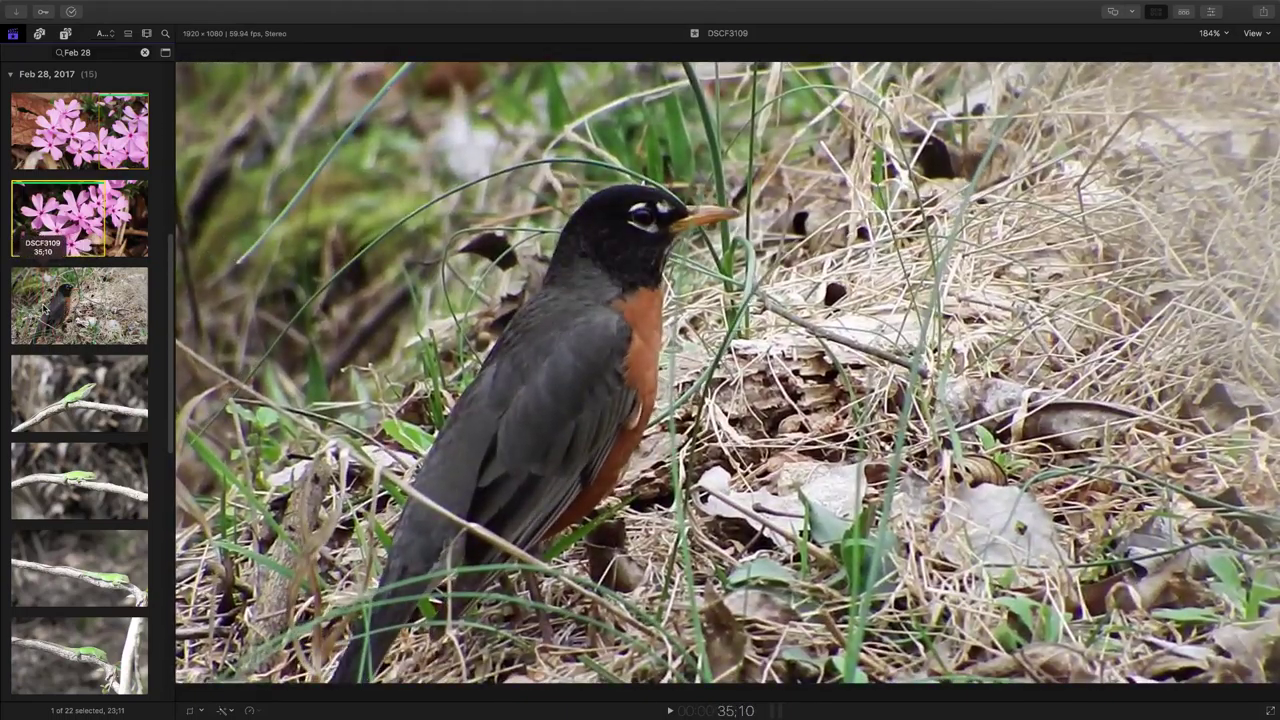
- Set an in point partway through robin clip DSCF3110, so the range runs to its end
key("i")
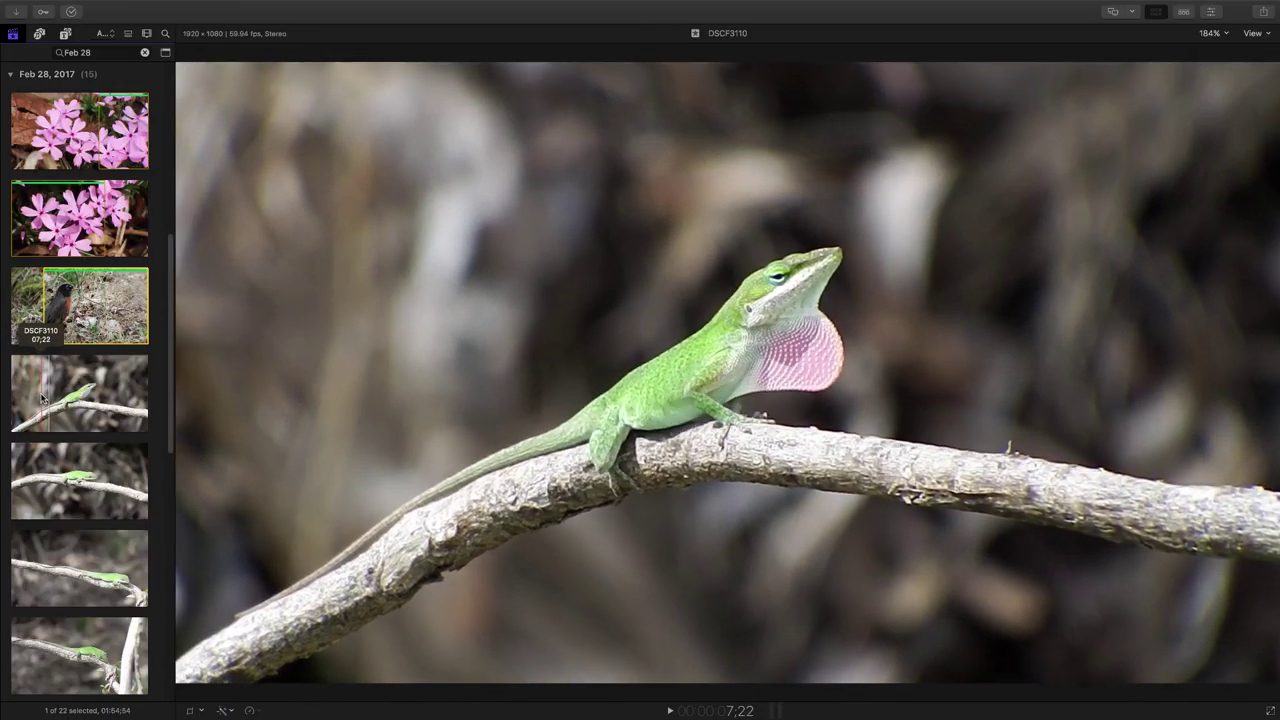
- Select green lizard clip DSCF3111 in the browser for review
left_click(42, 398)
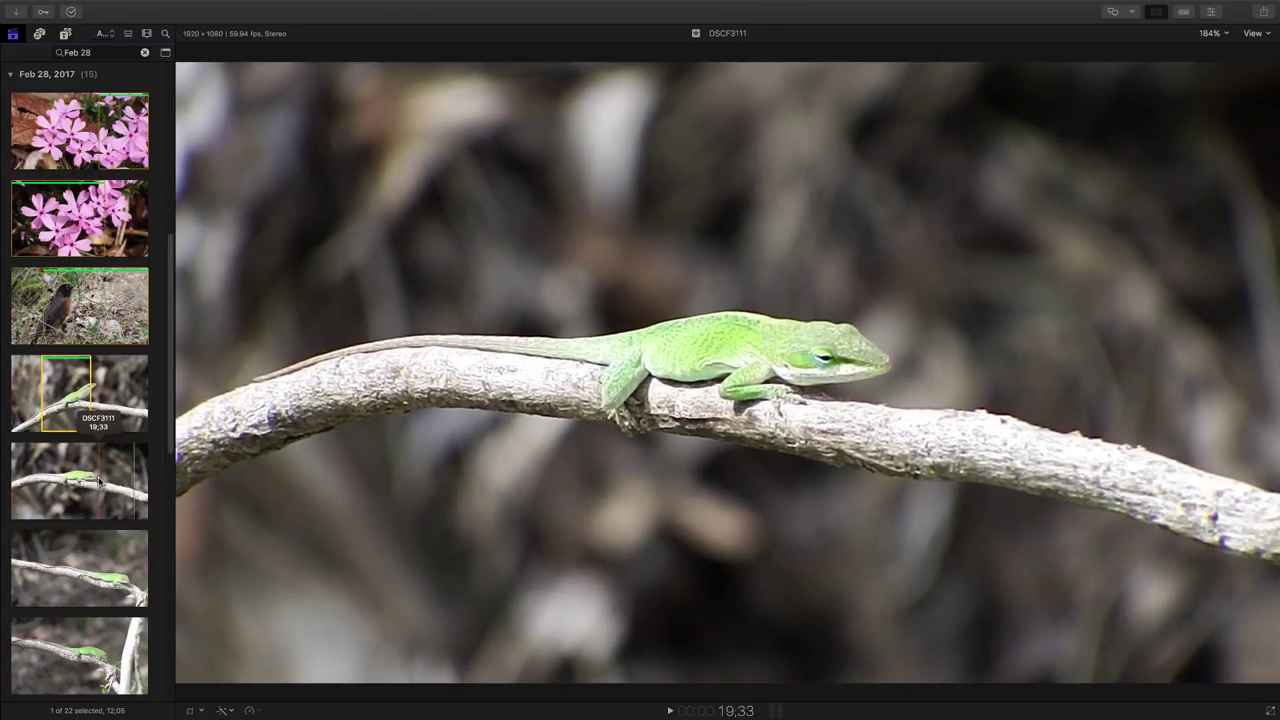
- Drag a new range across clip DSCF3112, then pull its end in shorter
left_click_drag(94, 480, 133, 480)
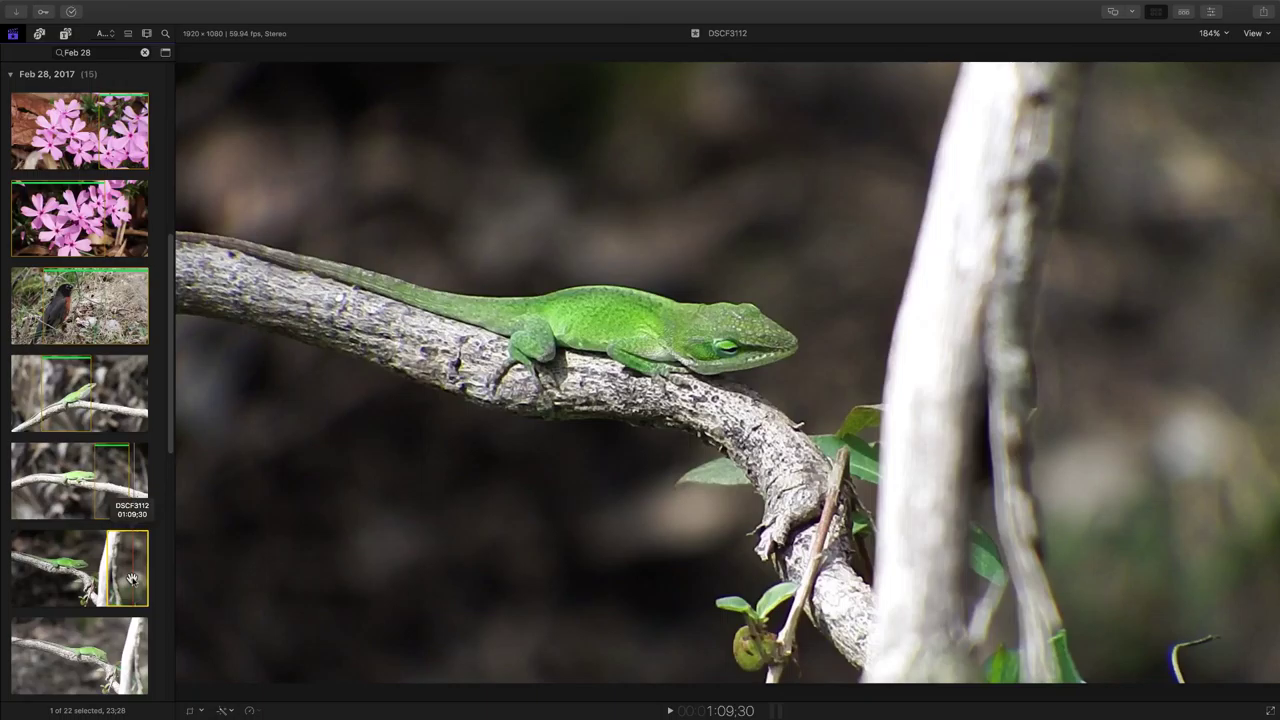
left_click_drag(147, 570, 132, 578)
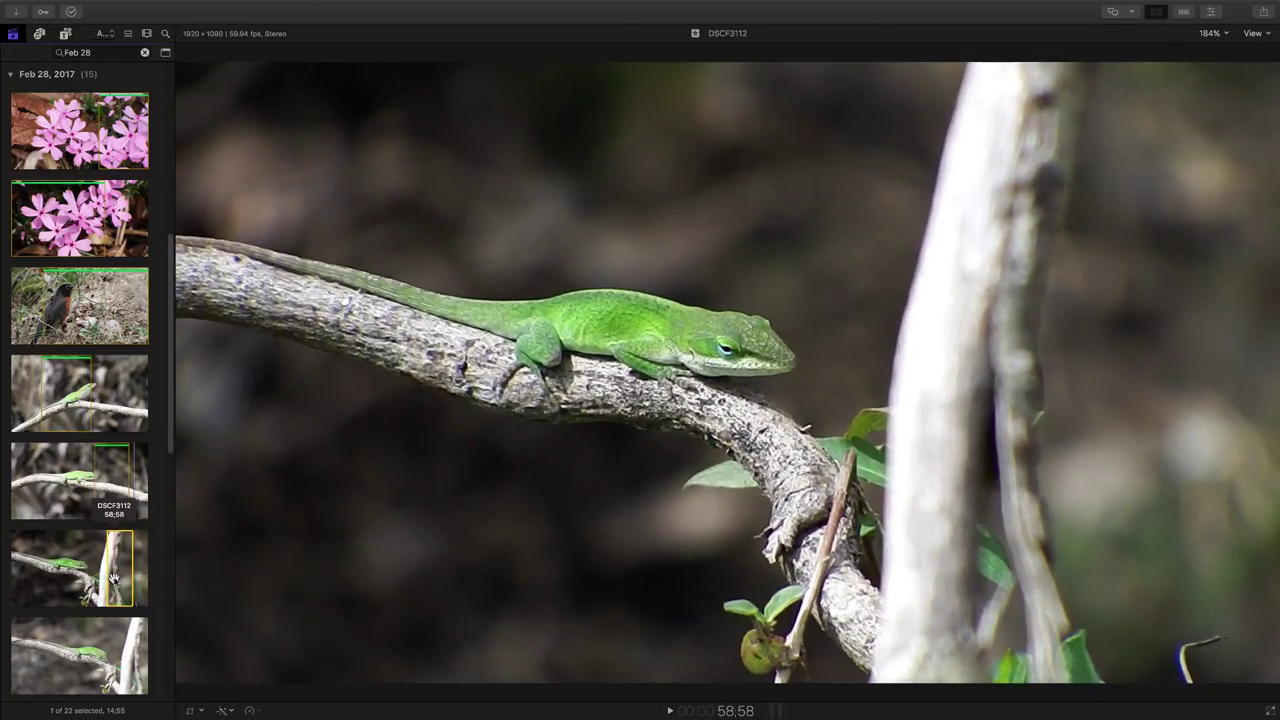
scroll(113, 575, "down", 2)
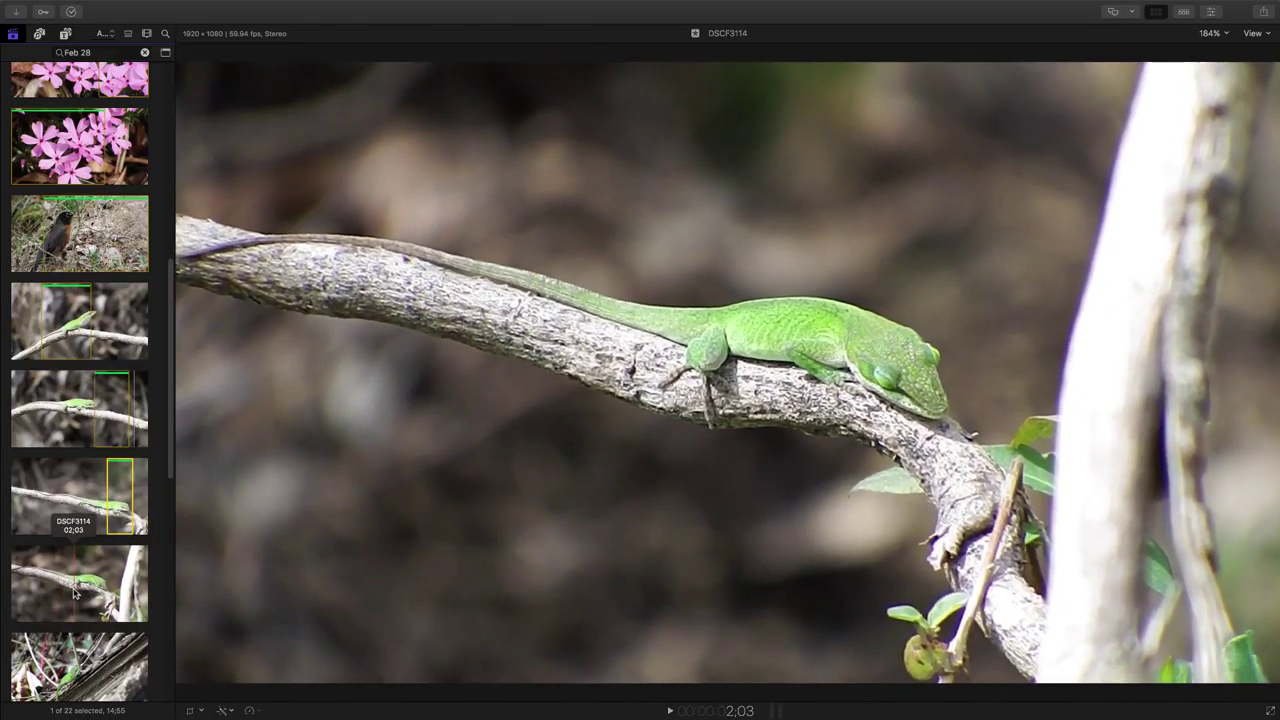
- Select the whole short clip DSCF3114
left_click(74, 592)
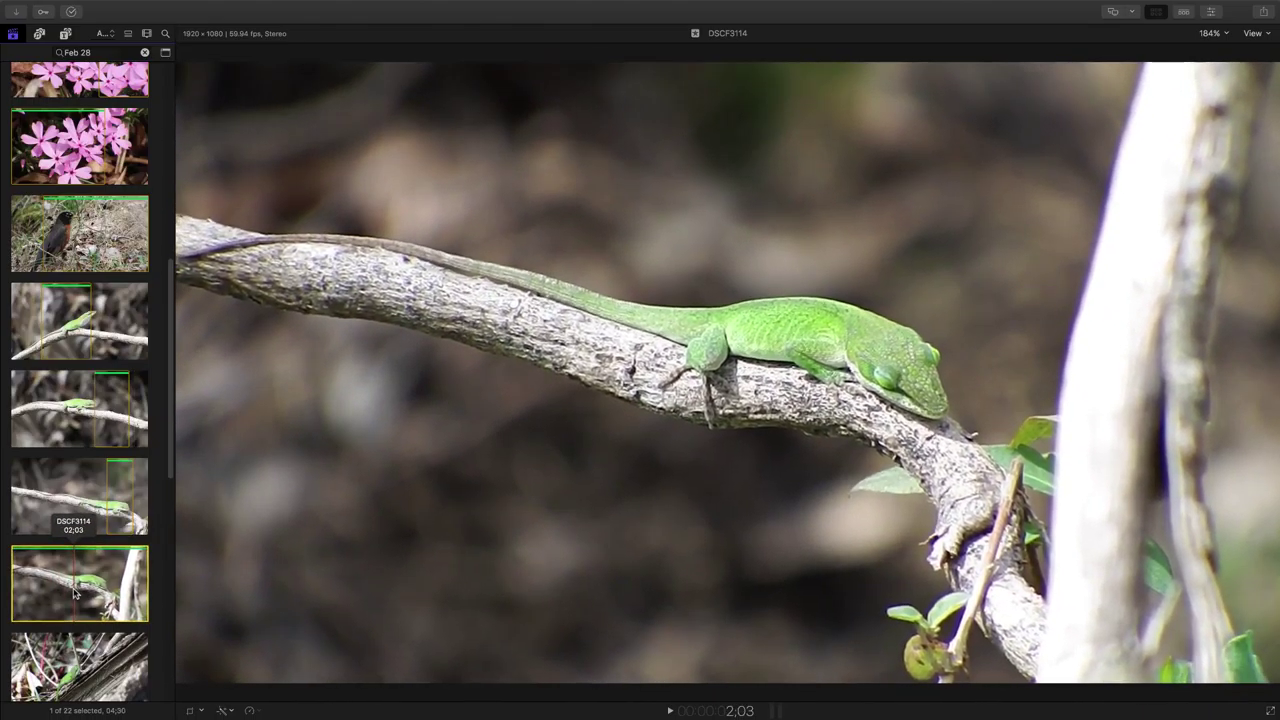
scroll(74, 592, "down", 1)
scroll(74, 592, "down", 3)
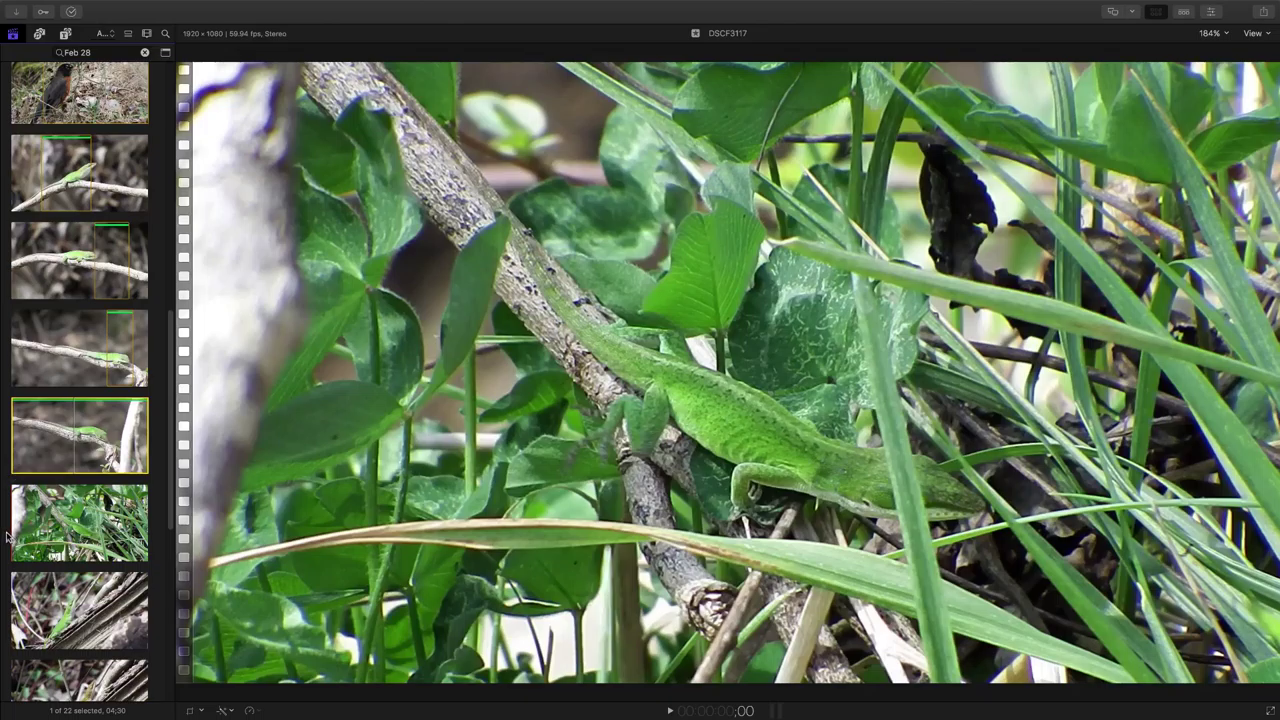
- Play clip DSCF3117 and switch playback to run forward
key("space")
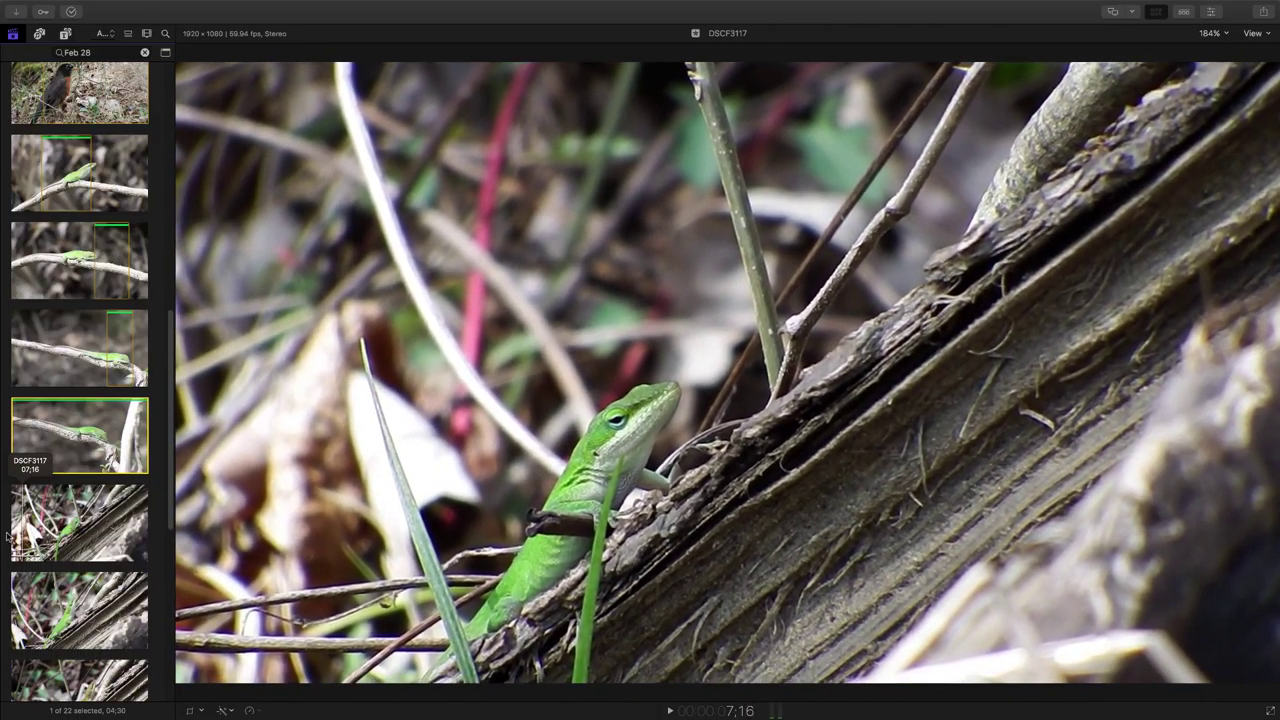
key("l")
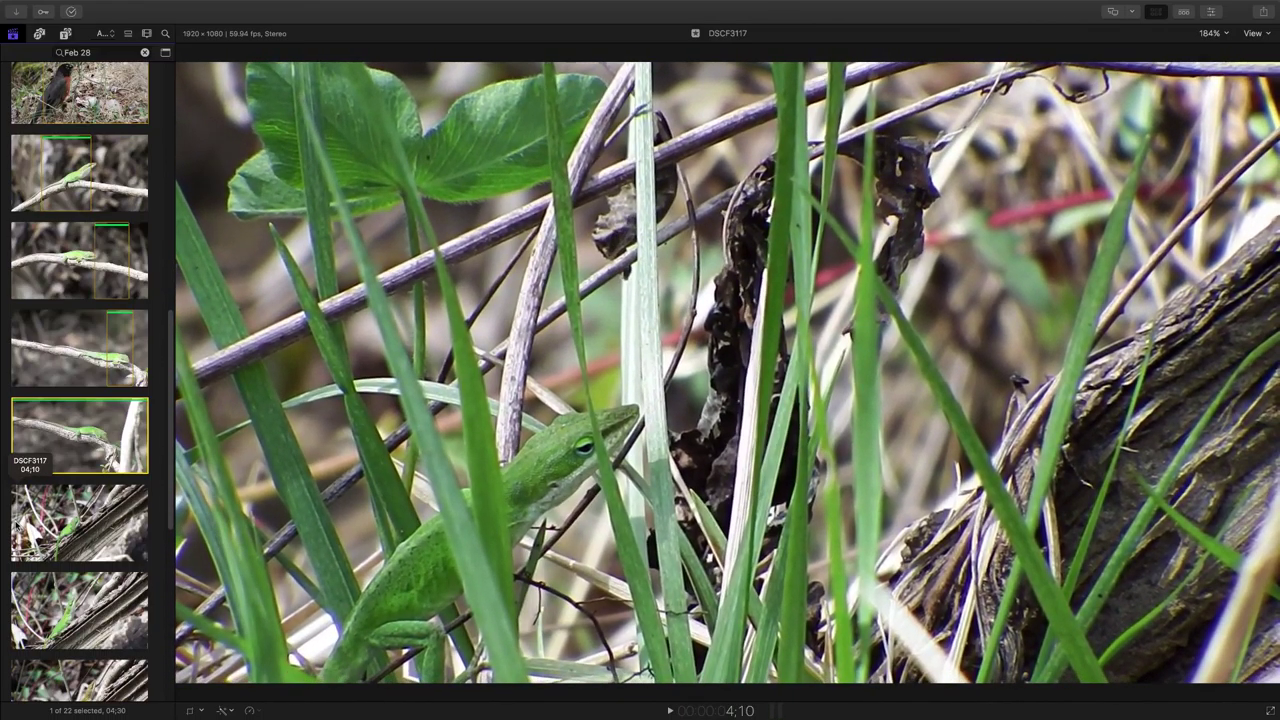
- Select lizard clip DSCF3118 in the browser for review
left_click(30, 528)
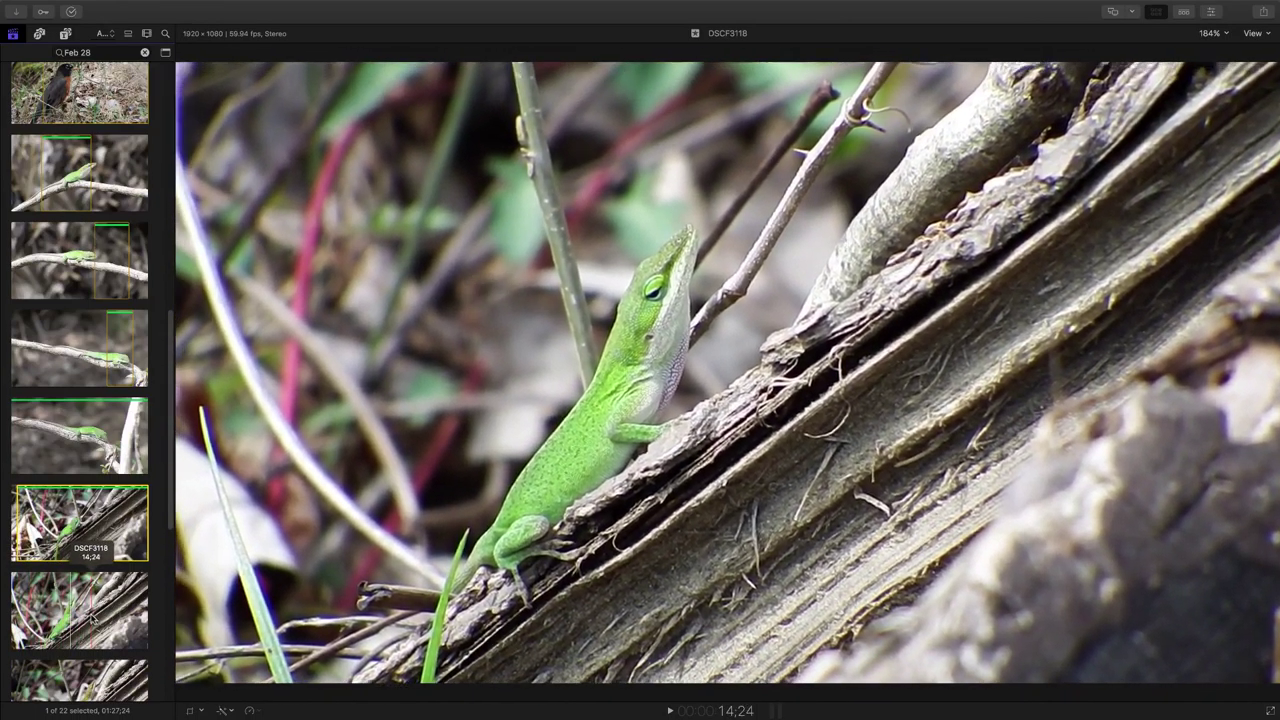
- Mark a range at the start of the following clip
left_click(93, 618)
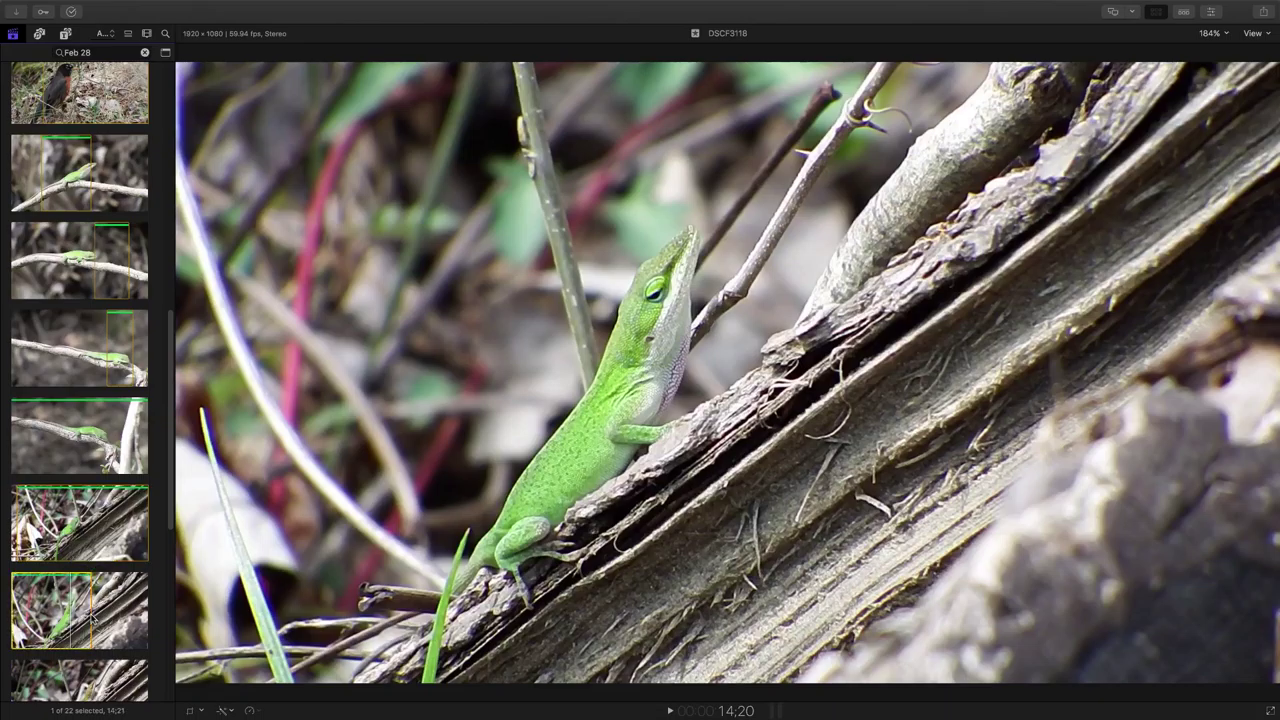
scroll(93, 618, "down", 3)
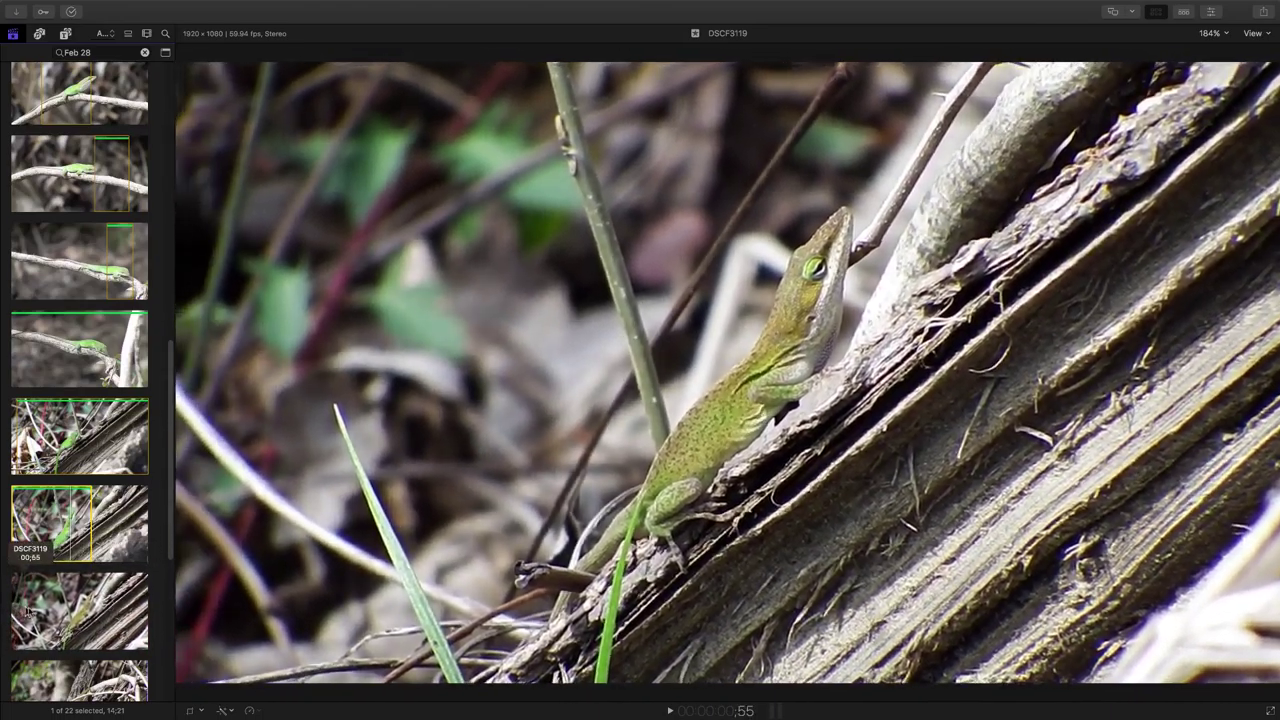
- Set an in point to start a range on the next lizard clip
key("i")
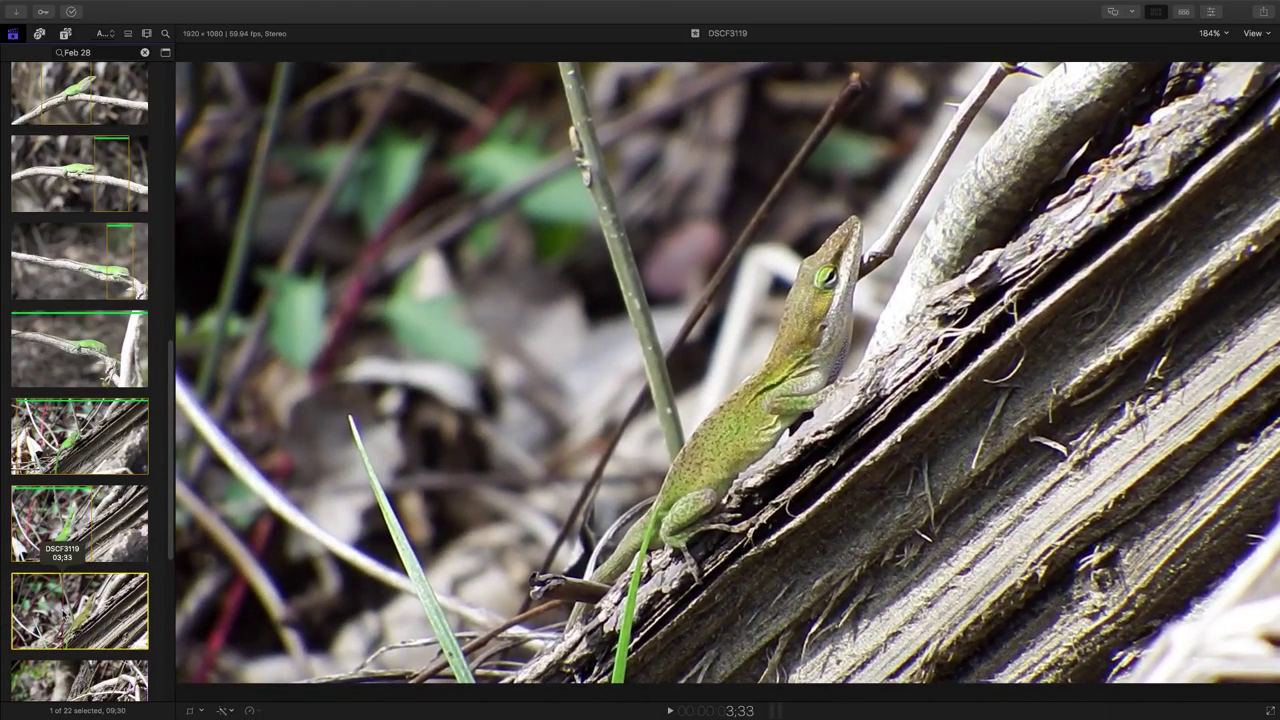
scroll(62, 612, "down", 2)
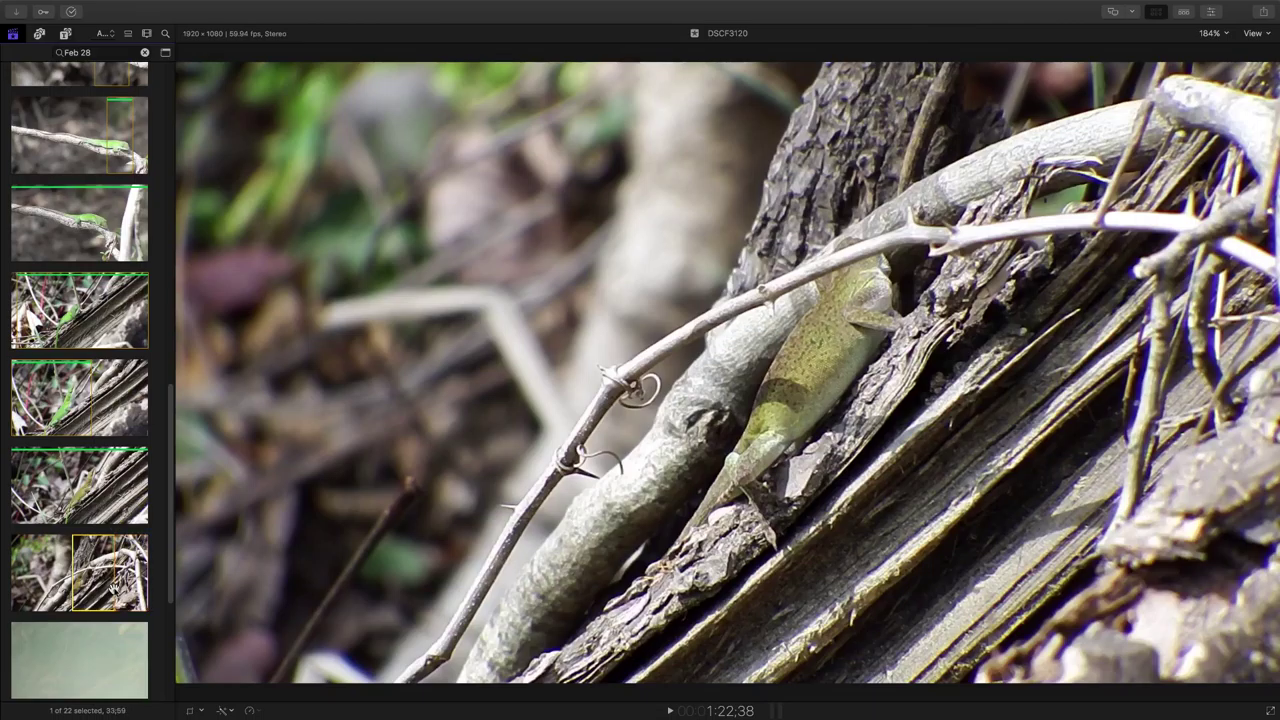
scroll(94, 602, "down", 3)
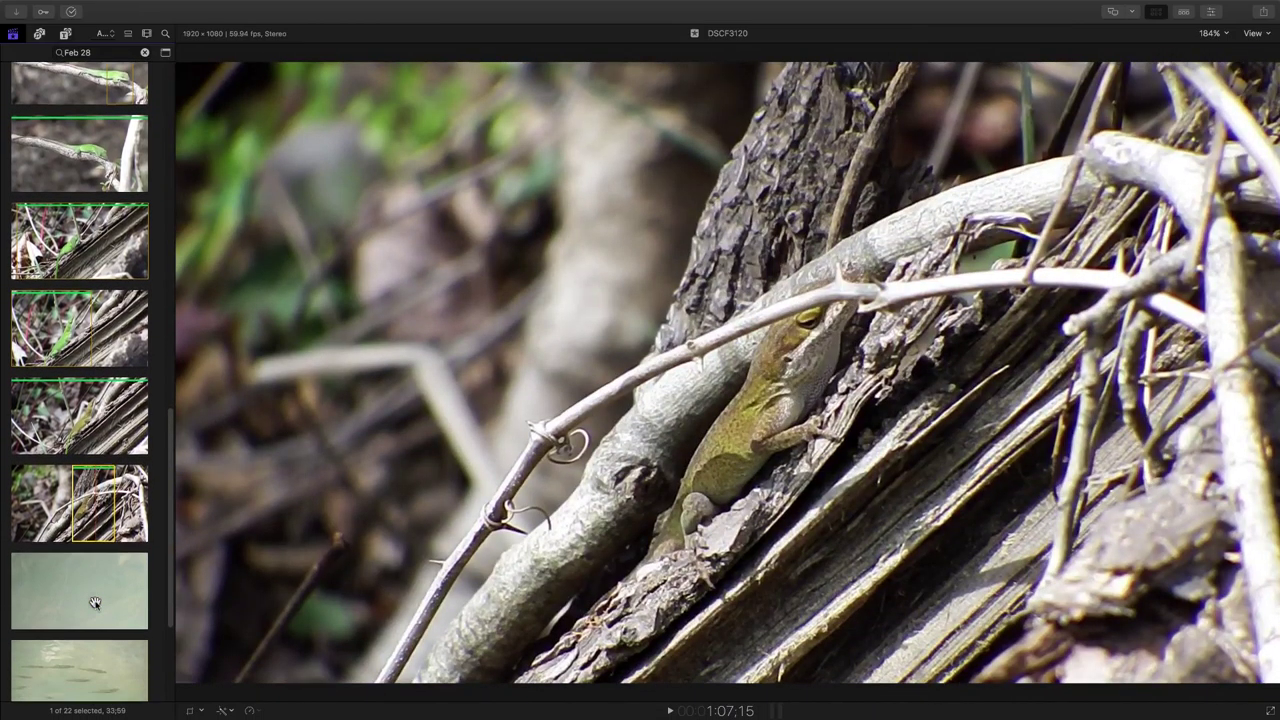
scroll(94, 602, "down", 2)
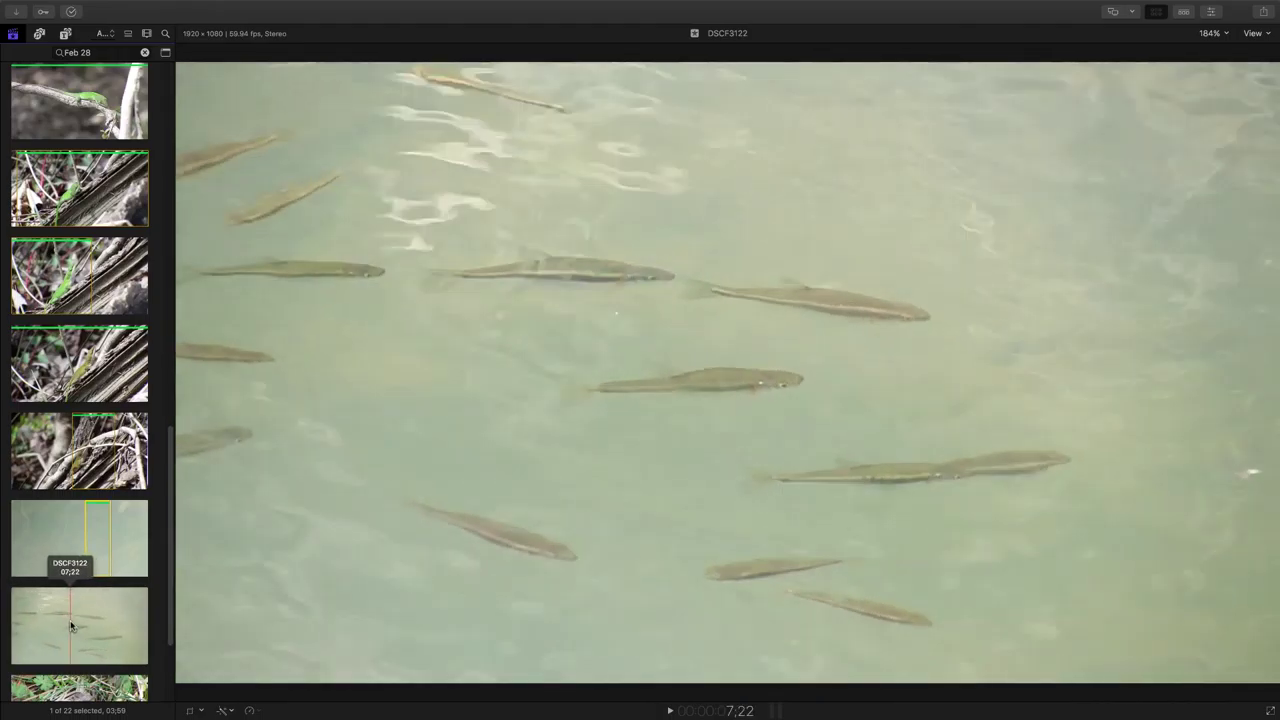
- Select the best stretch of fish footage on the DSCF3122 filmstrip
left_click_drag(71, 624, 135, 617)
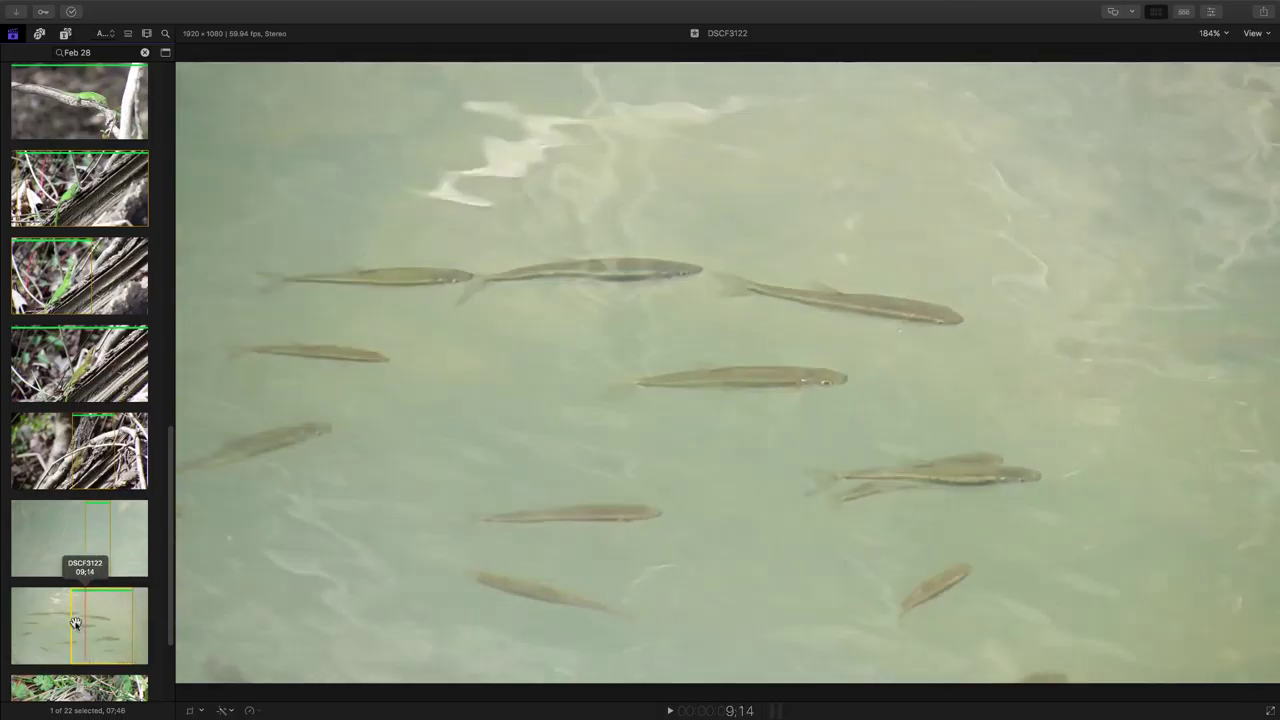
scroll(73, 624, "down", 2)
scroll(73, 624, "down", 2)
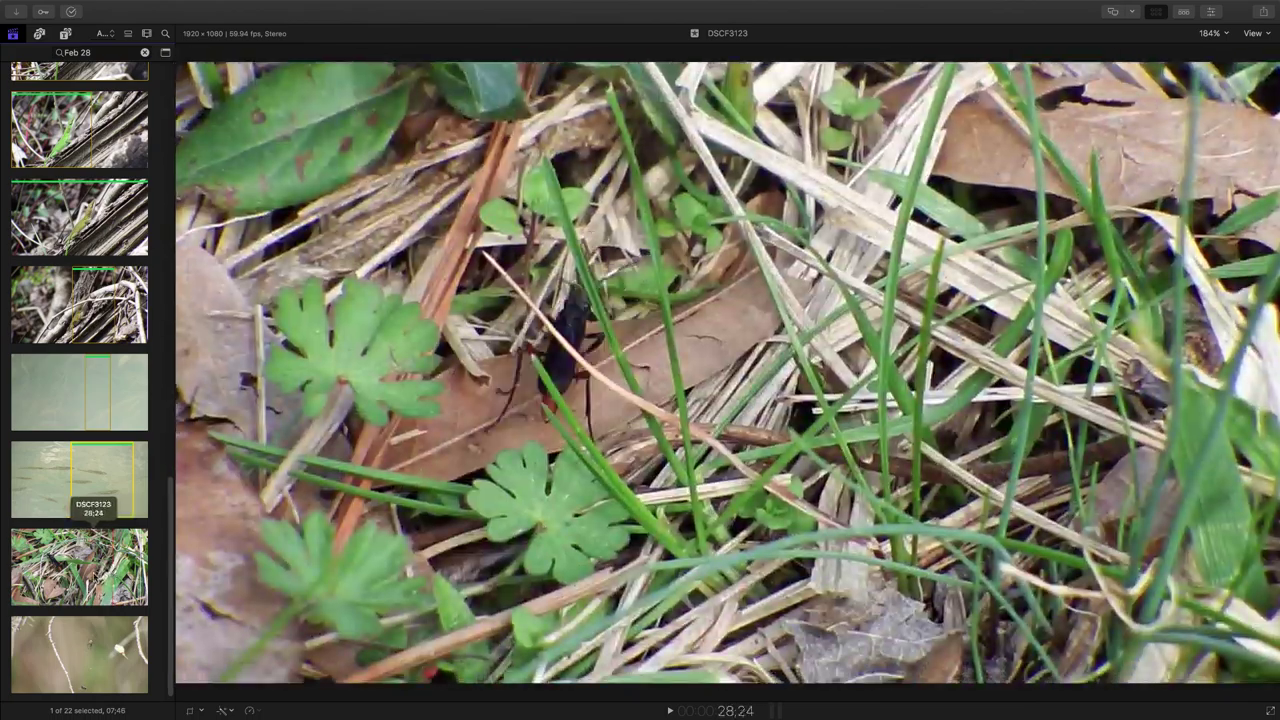
- Set the out point ending the range on insect clip DSCF3123
key("o")
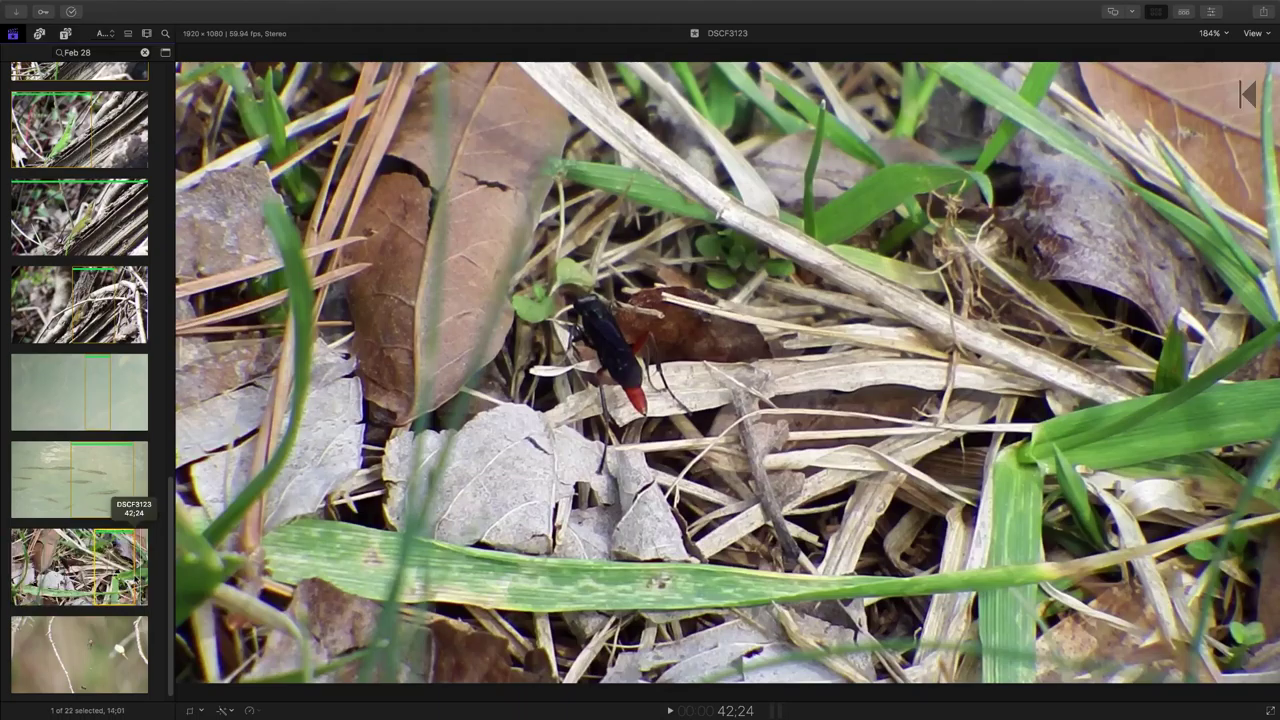
scroll(133, 580, "down", 1)
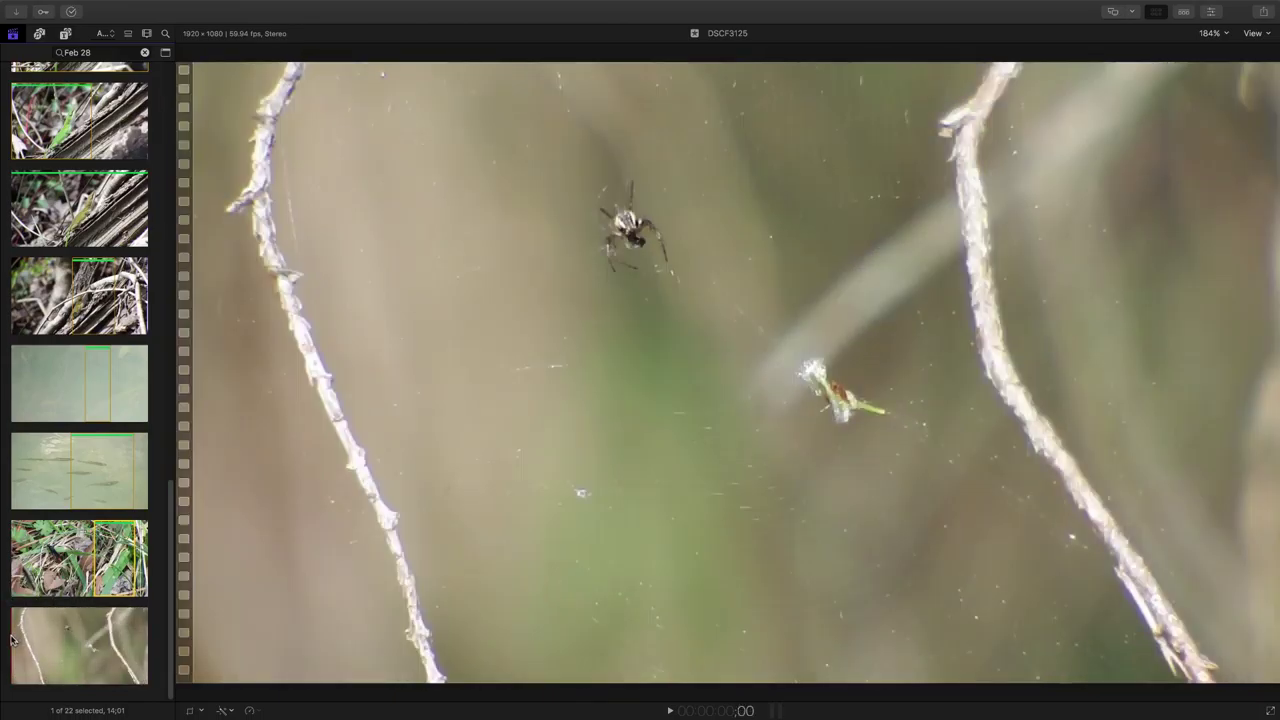
- Play spider-web clip DSCF3125 from its start, pause, then resume to about 54 seconds
key("space")
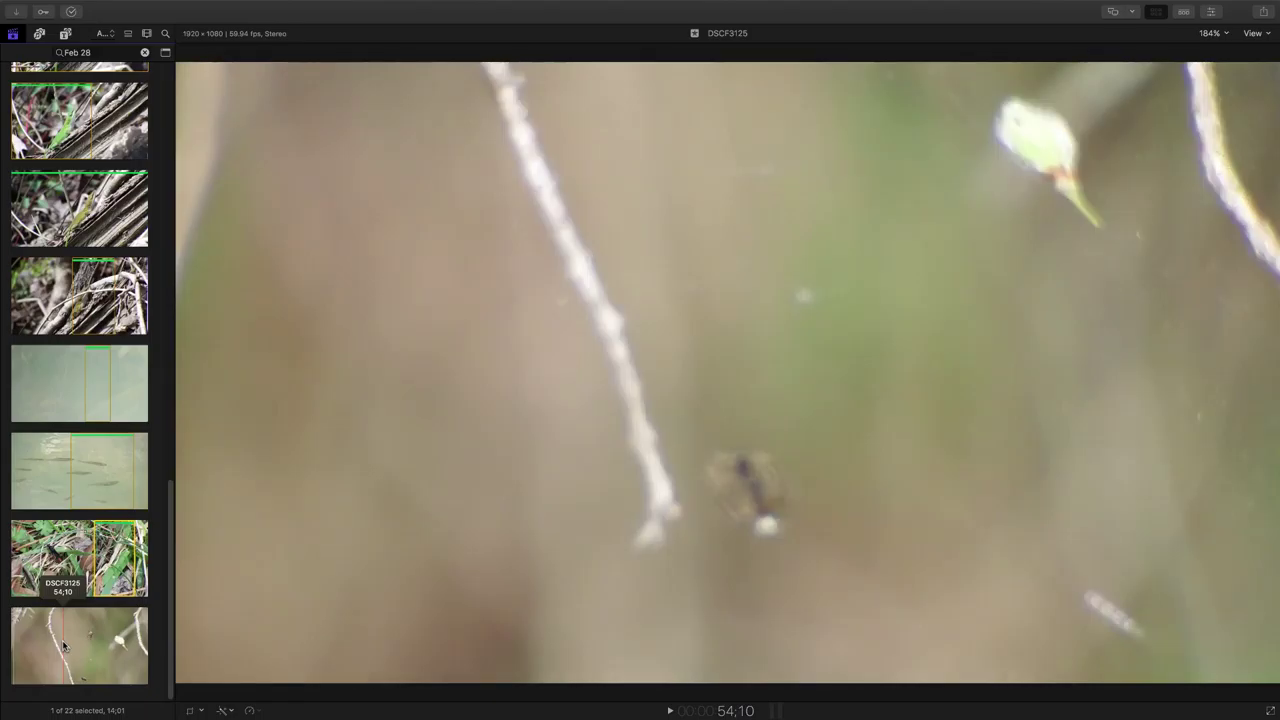
key("space")
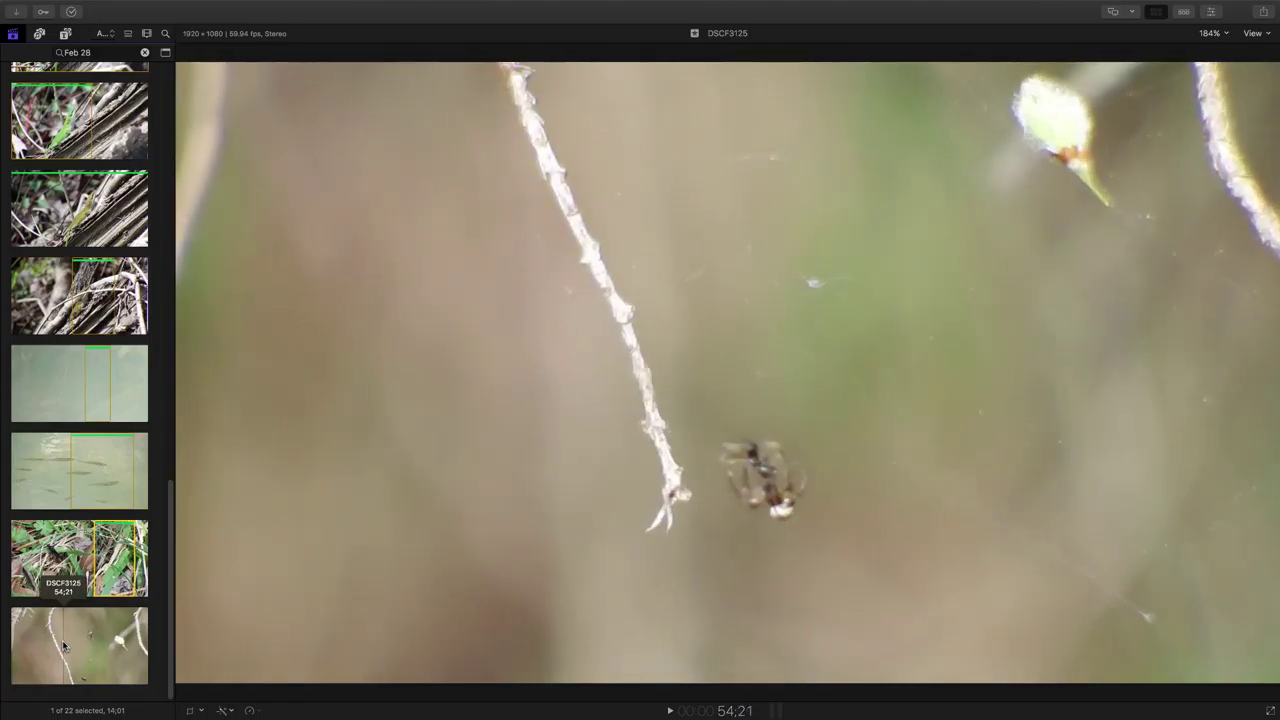